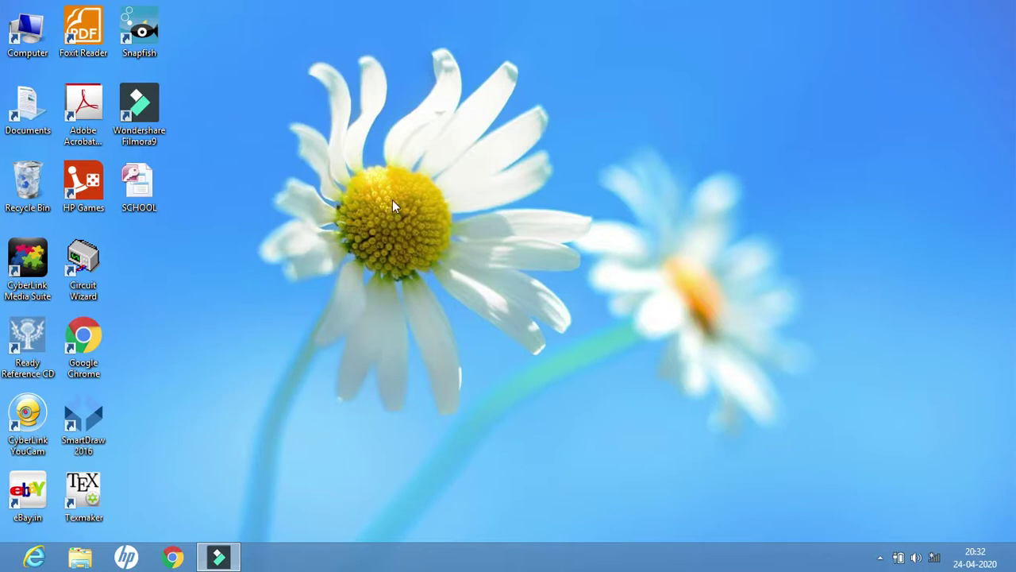
# Open the SCHOOL database and its STUDENT table in Datasheet view
pyautogui.doubleClick(142, 188)
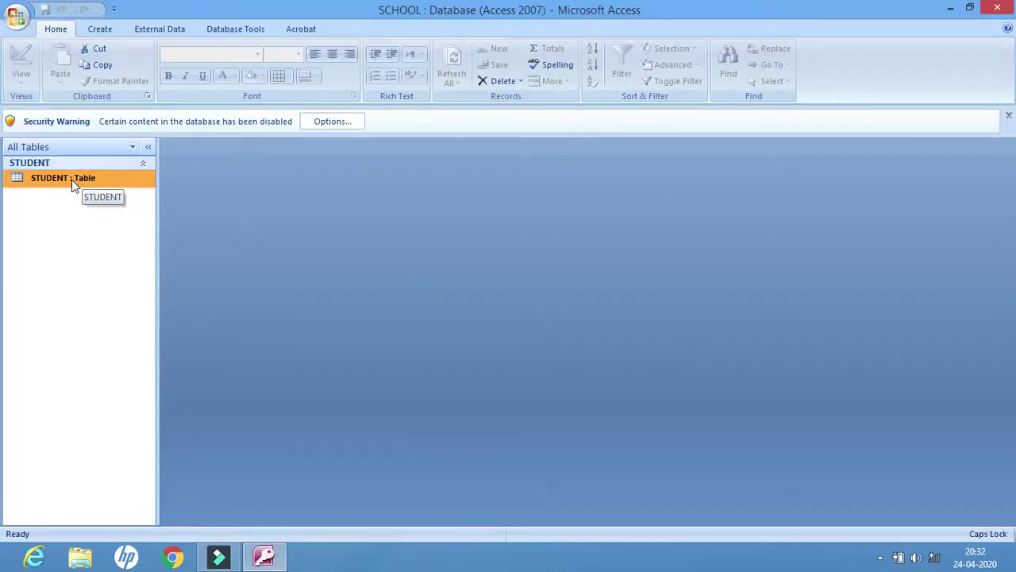
pyautogui.doubleClick(72, 179)
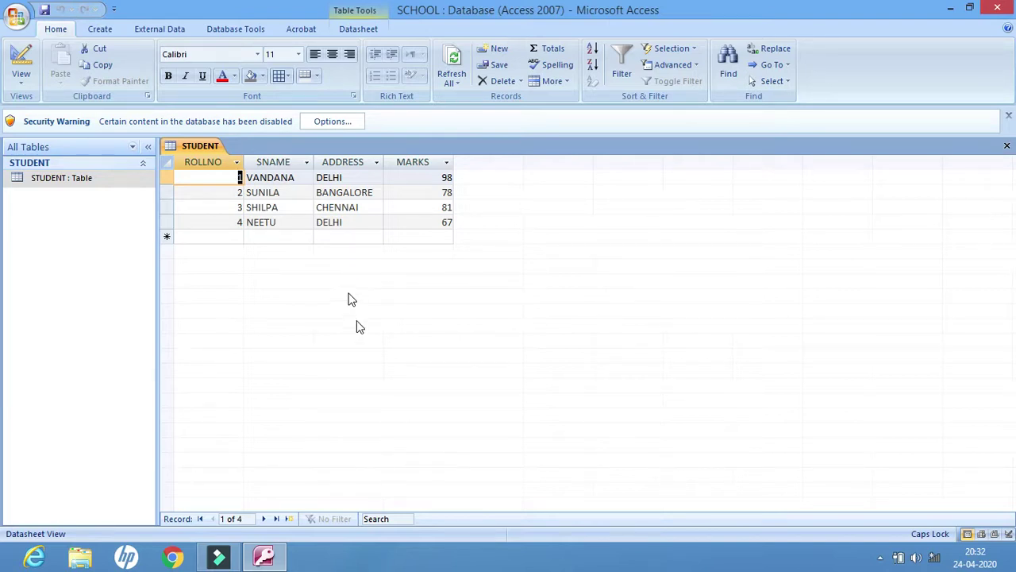
# Search the STUDENT records for 98, then replace the search with CHENNAI
pyautogui.click(394, 518)
pyautogui.write('9')
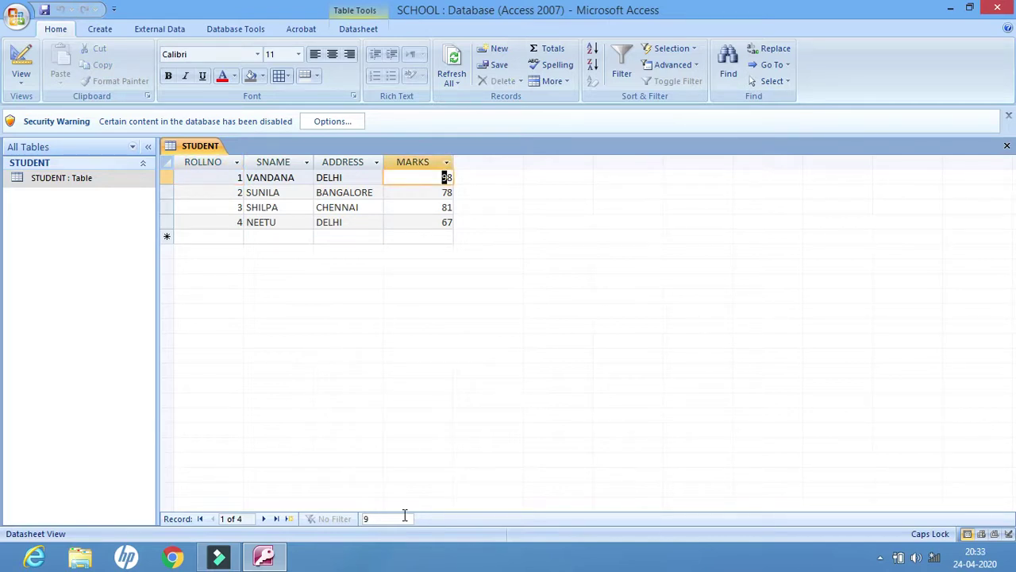
pyautogui.write('8')
pyautogui.press('BackSpace')
pyautogui.press('BackSpace')
pyautogui.write('CH')
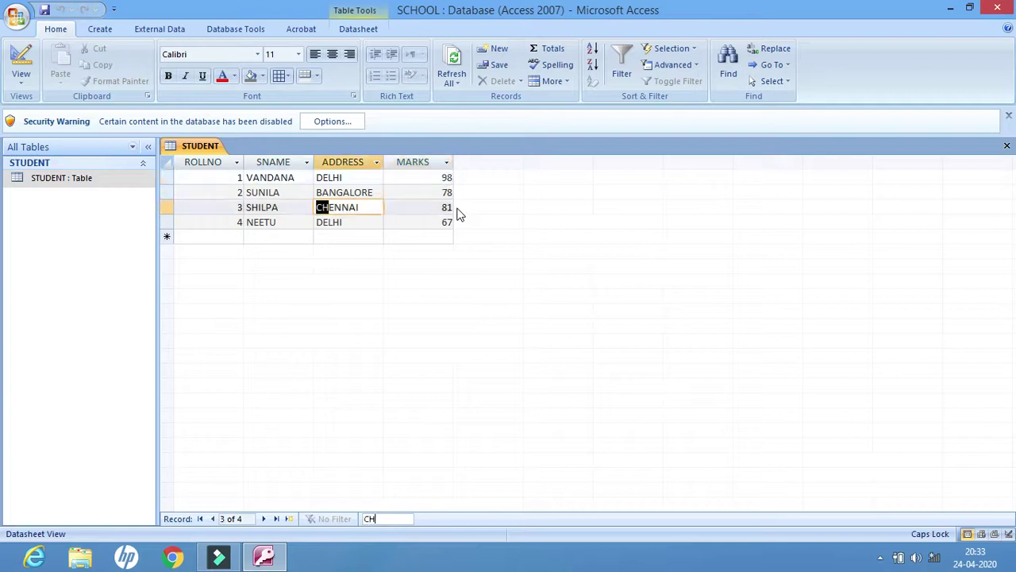
pyautogui.write('ENNAI')
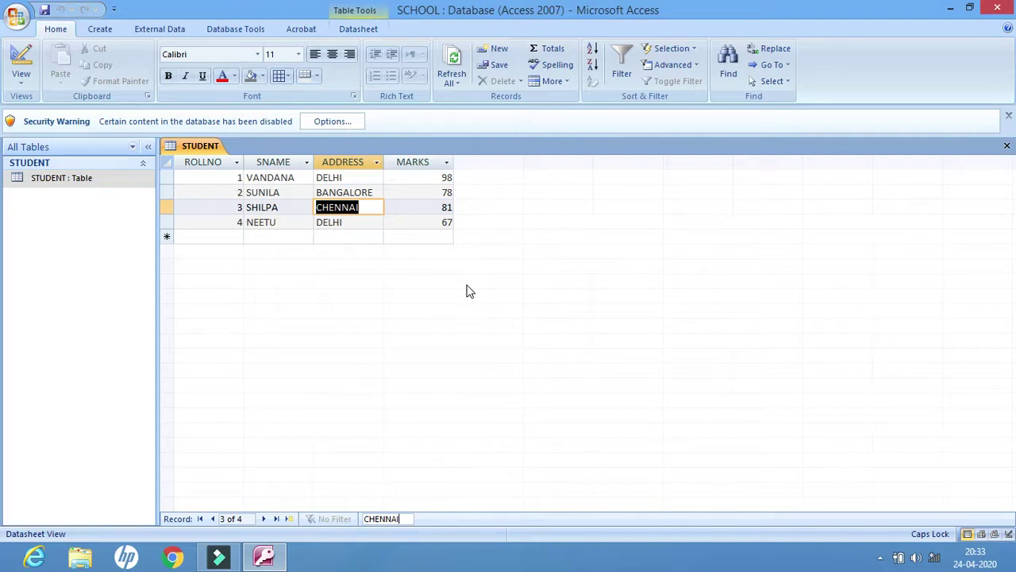
pyautogui.click(430, 238)
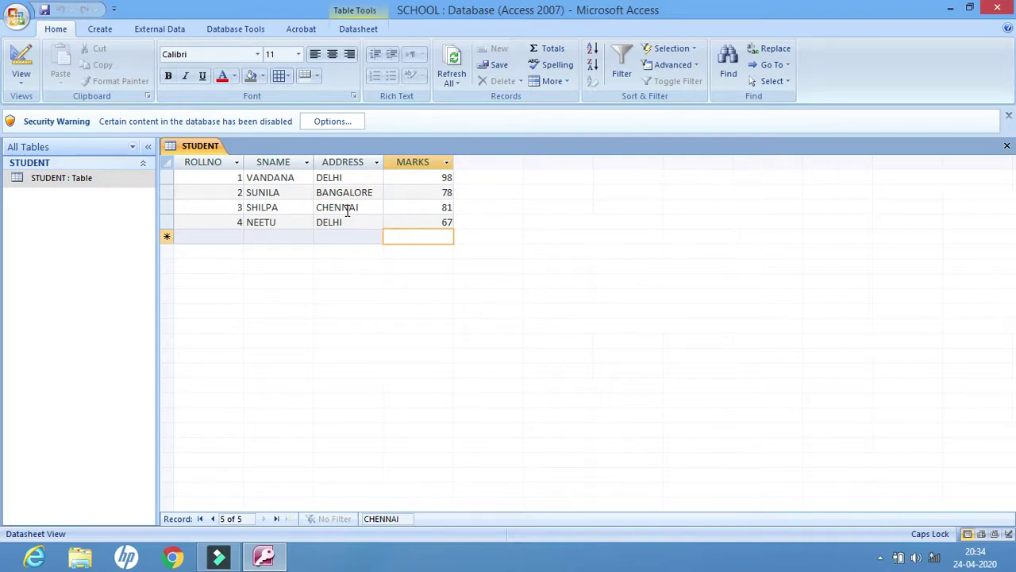
# Select the whole ADDRESS column by its header
pyautogui.click(347, 162)
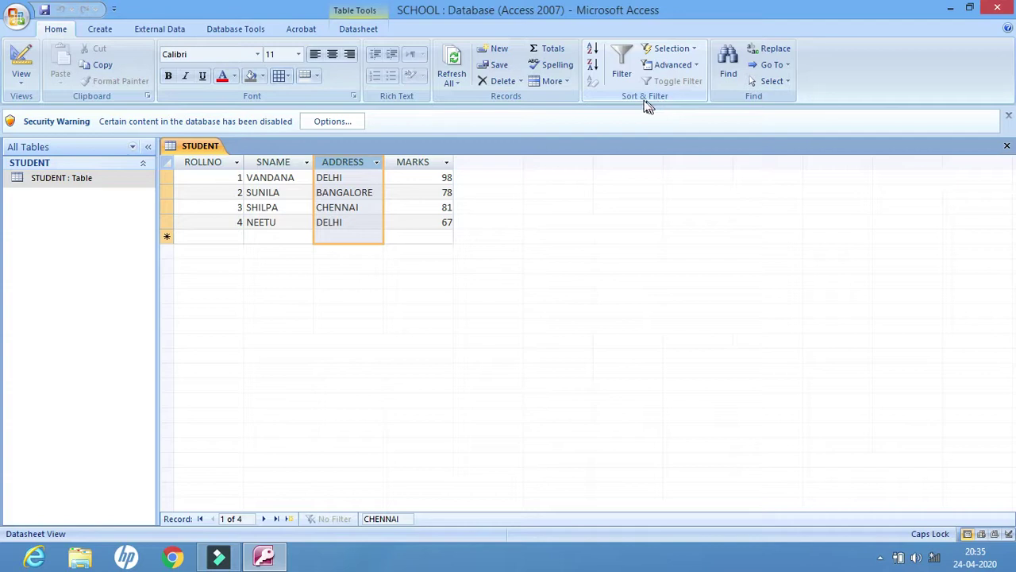
pyautogui.click(594, 54)
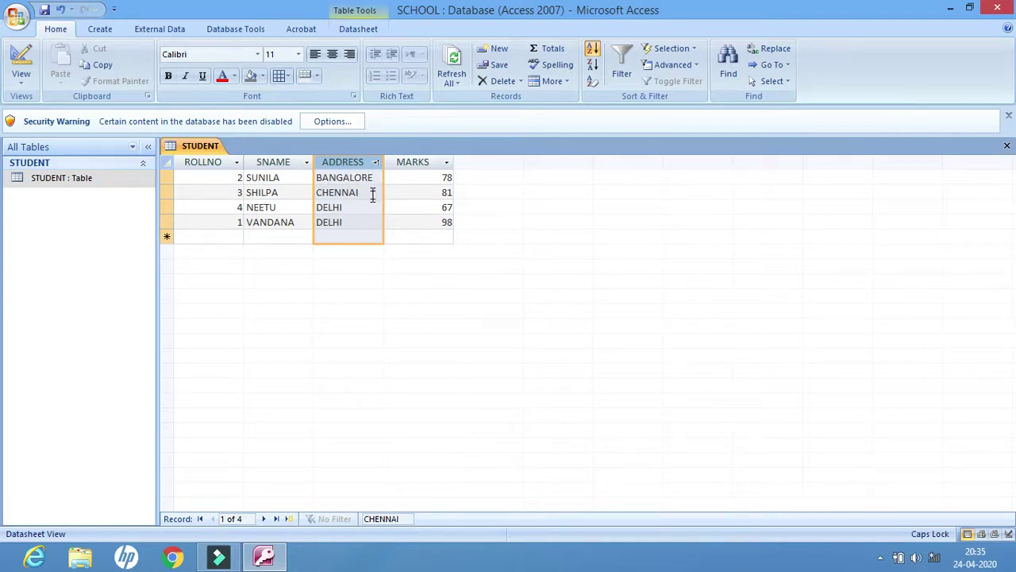
pyautogui.click(593, 84)
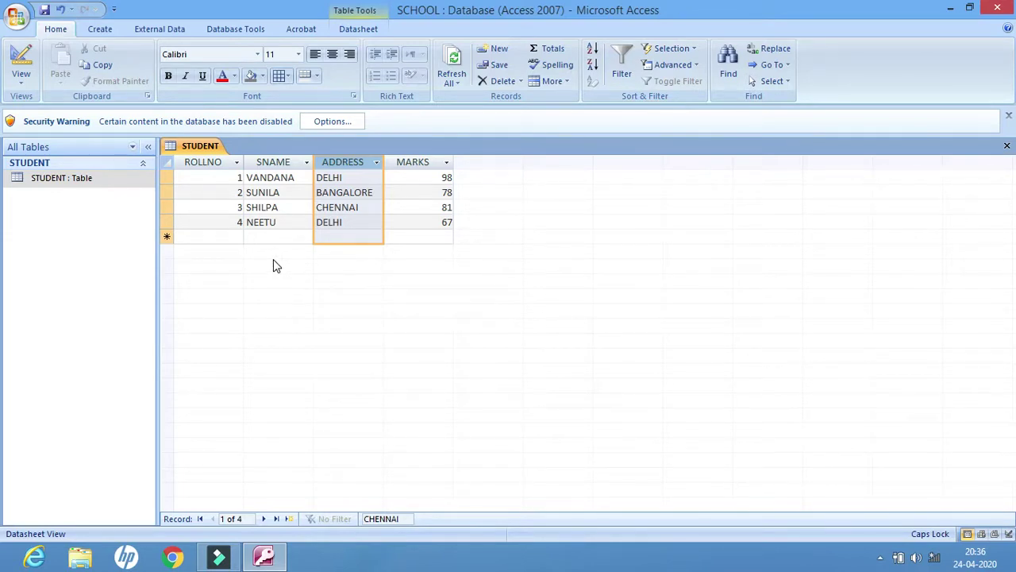
# Sort the records by ADDRESS descending (Z to A), then reselect the ADDRESS column
pyautogui.click(594, 69)
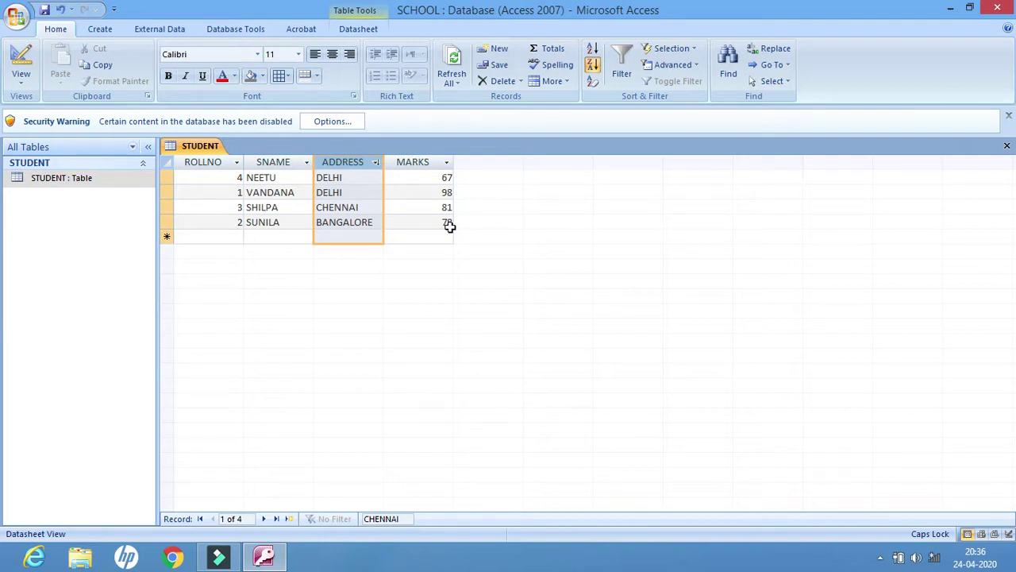
pyautogui.click(335, 222)
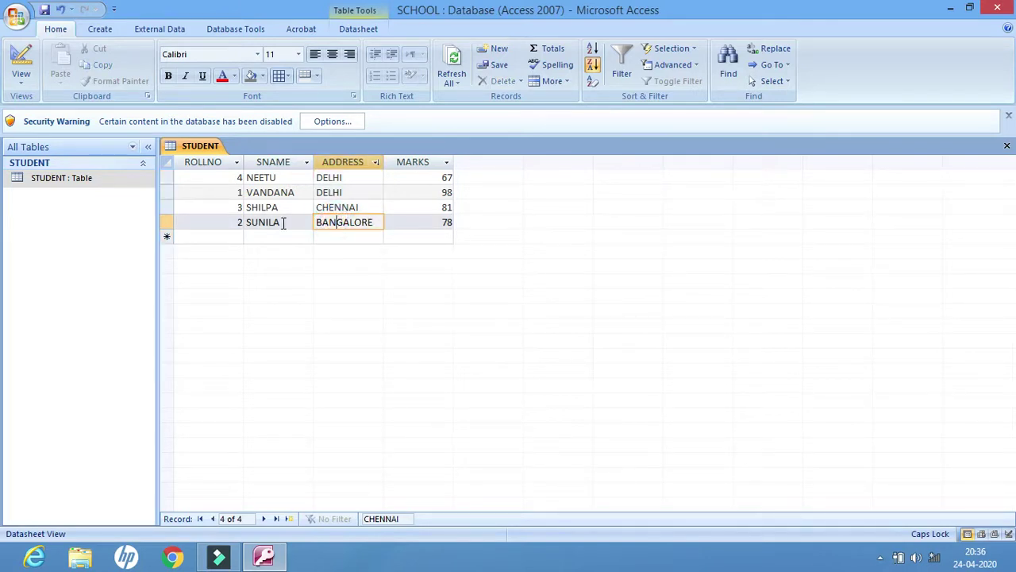
pyautogui.click(282, 222)
pyautogui.click(222, 222)
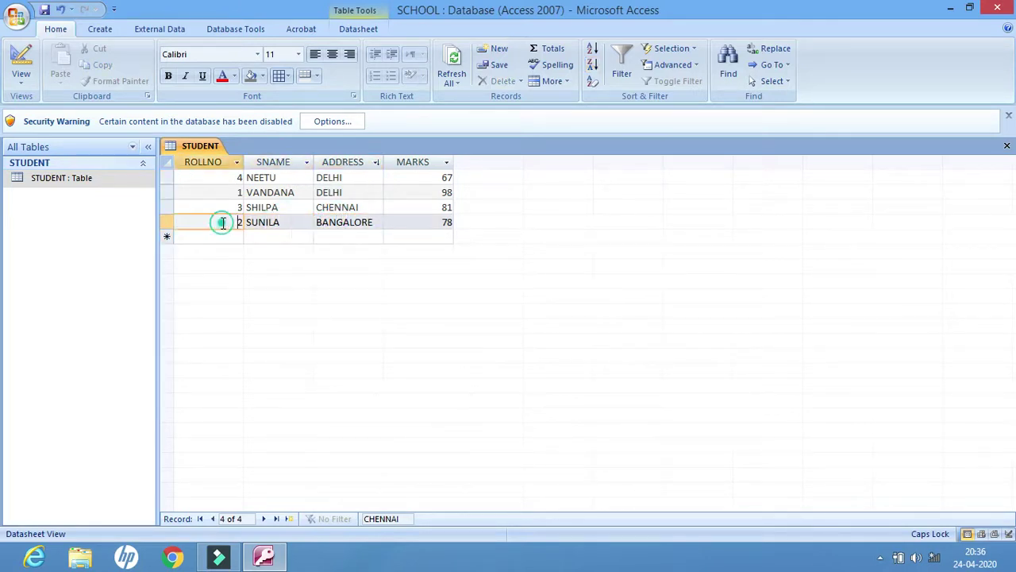
pyautogui.click(420, 223)
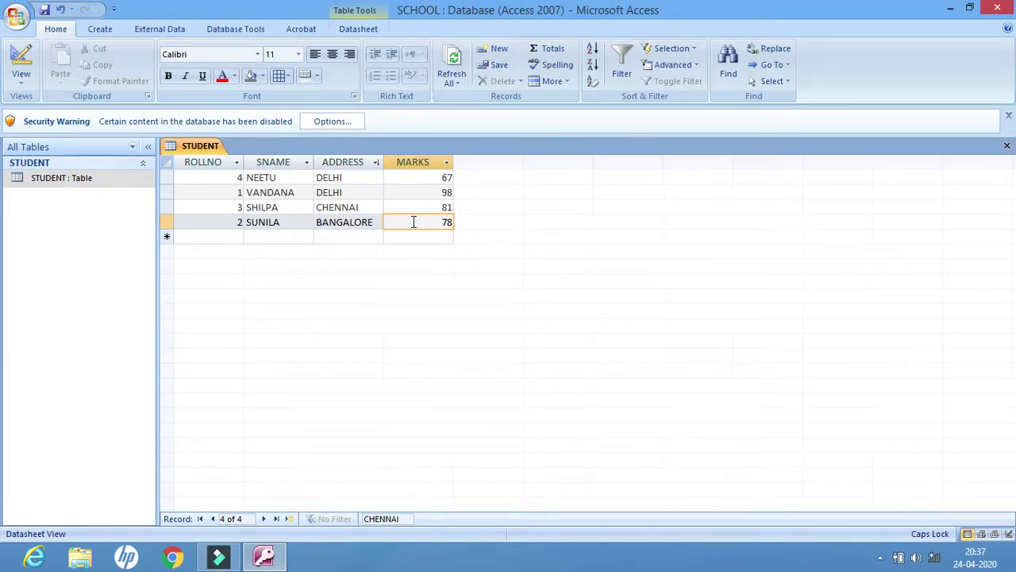
pyautogui.click(343, 164)
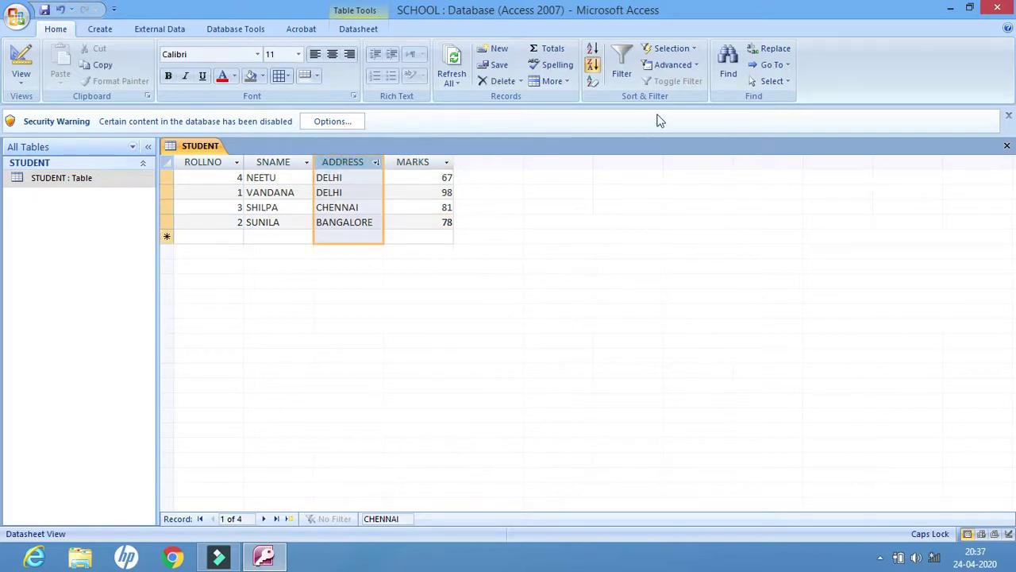
# Clear all sorts to restore ROLLNO order, then select the MARKS column
pyautogui.click(594, 82)
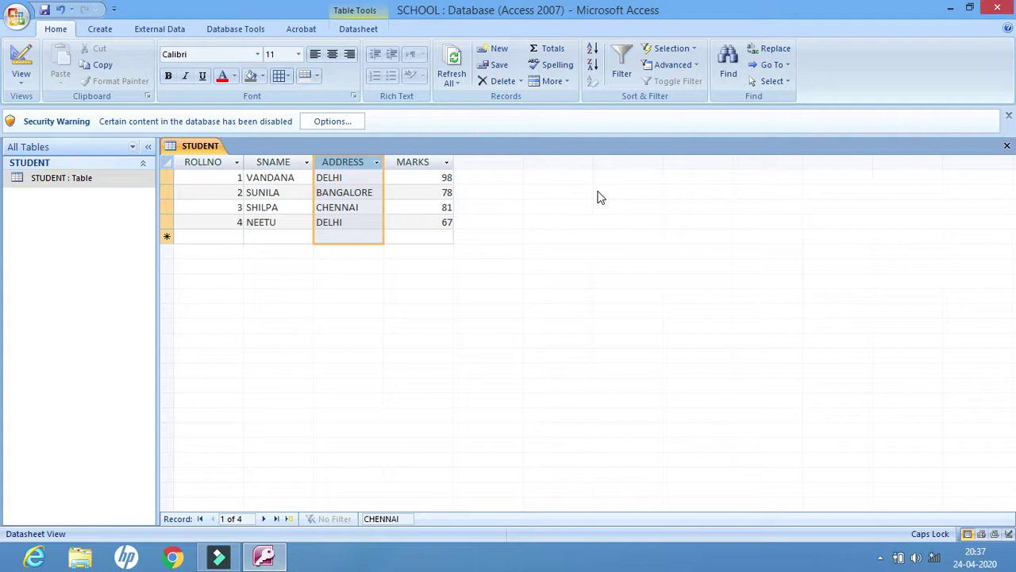
pyautogui.click(426, 162)
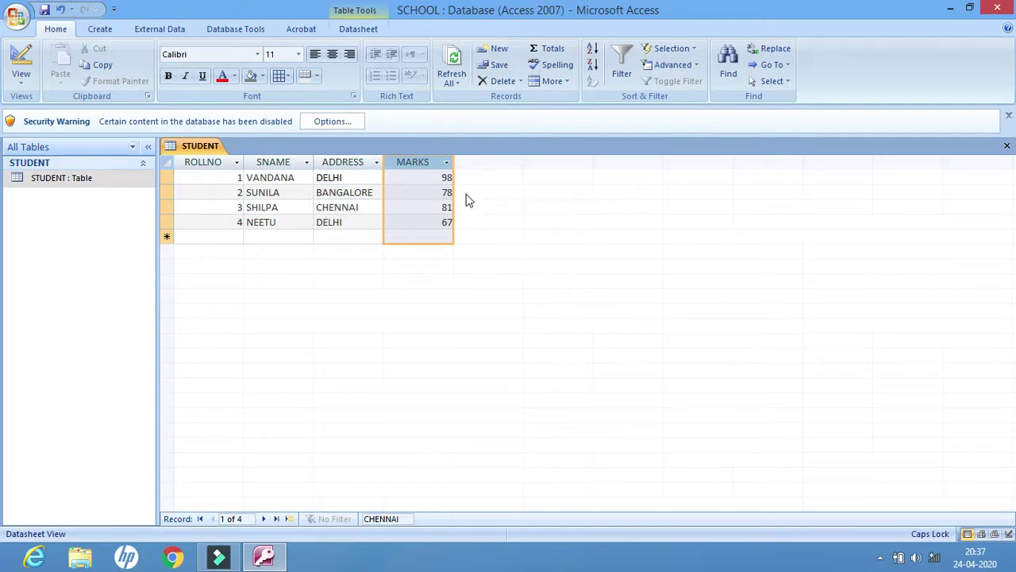
# Apply a MARKS Equals 67 number filter, leaving only ROLLNO 4
pyautogui.click(626, 65)
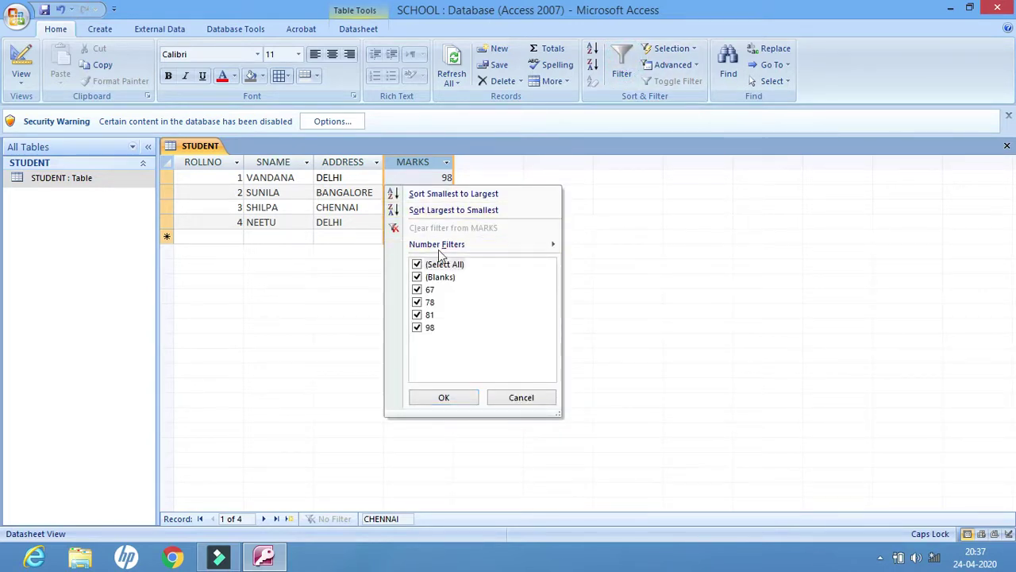
pyautogui.moveTo(435, 248)
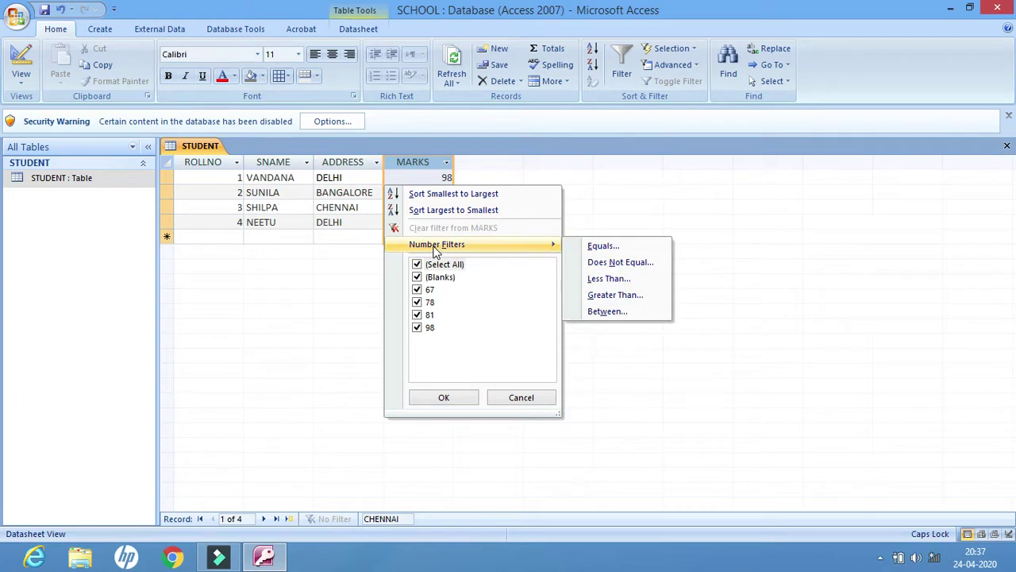
pyautogui.click(619, 250)
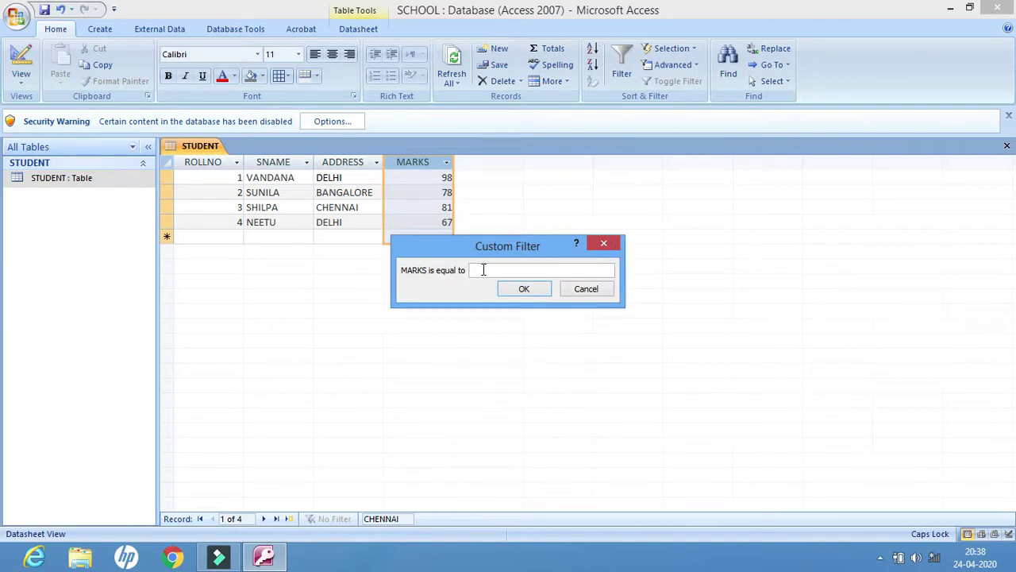
pyautogui.click(480, 270)
pyautogui.write('67')
pyautogui.click(524, 289)
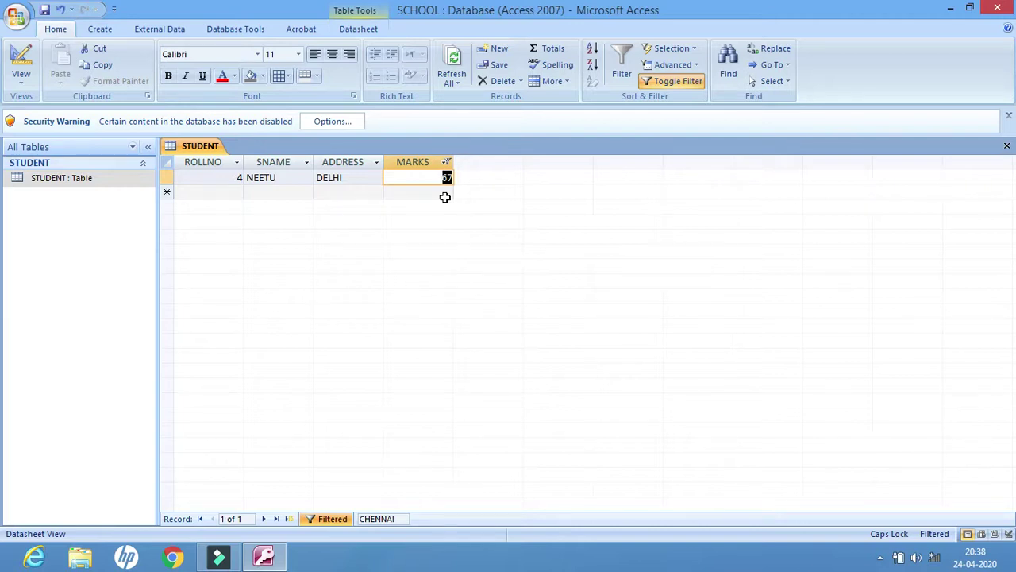
# Toggle off the MARKS filter, then reselect MARKS and bring up its filter options
pyautogui.click(689, 82)
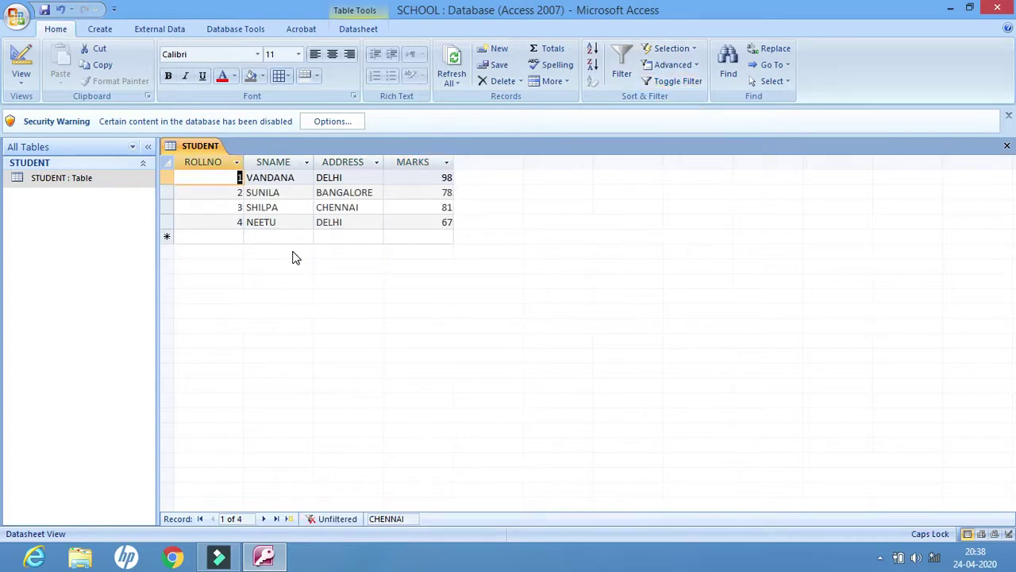
pyautogui.click(416, 159)
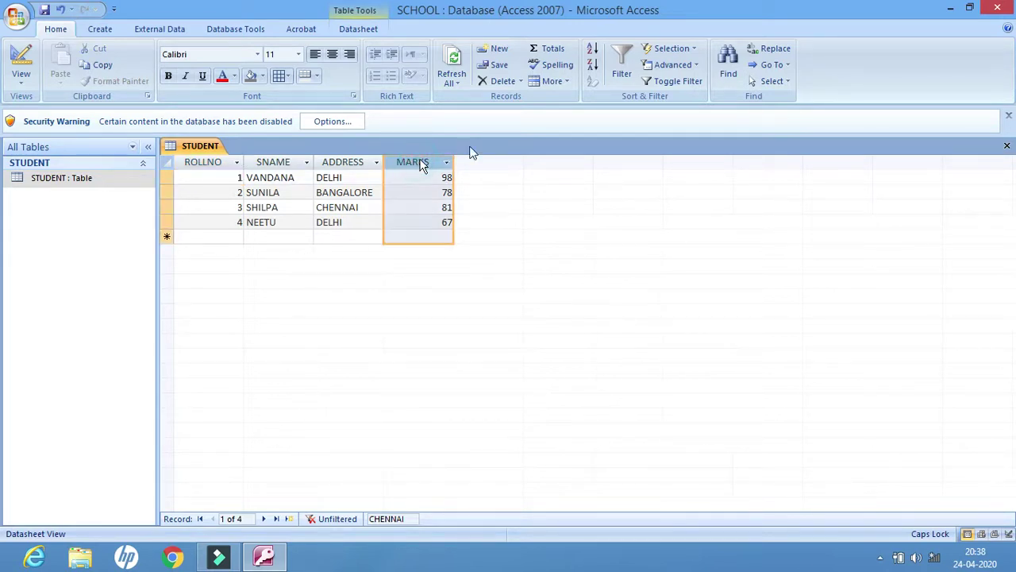
pyautogui.click(622, 65)
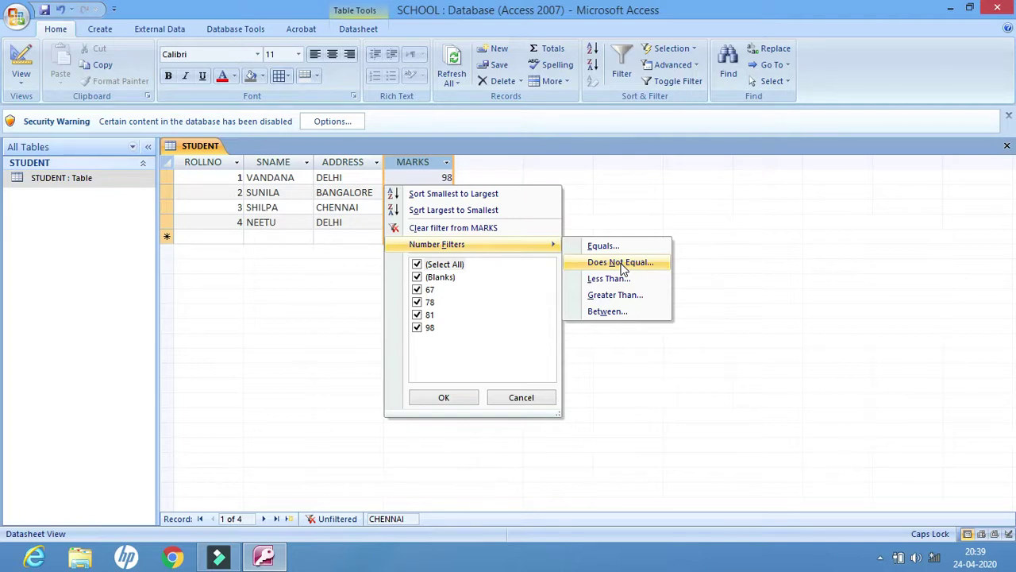
# Filter MARKS to values between 60 (smallest) and 80 (largest)
pyautogui.click(607, 311)
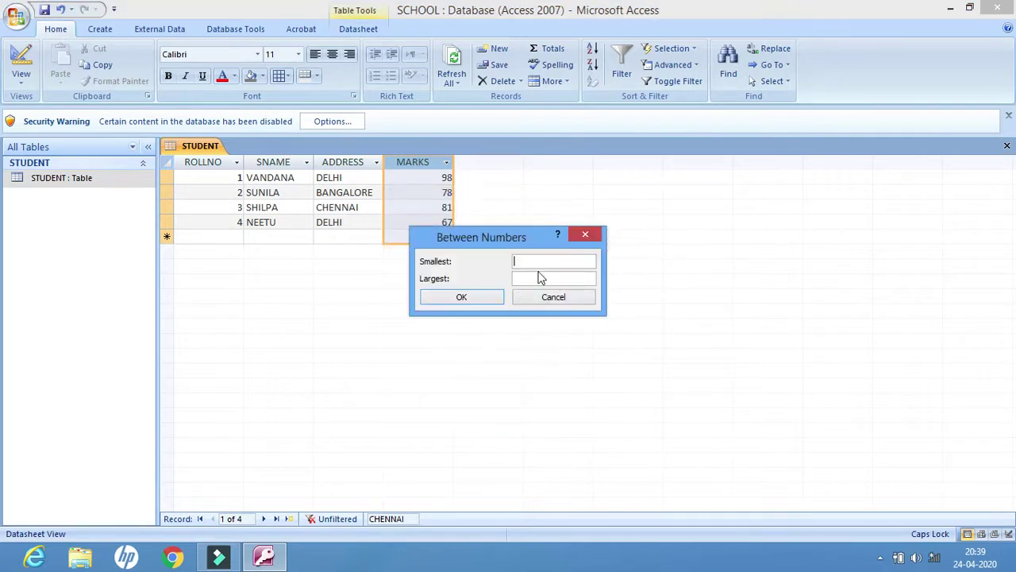
pyautogui.click(537, 266)
pyautogui.write('60')
pyautogui.click(535, 278)
pyautogui.write('80')
pyautogui.click(461, 298)
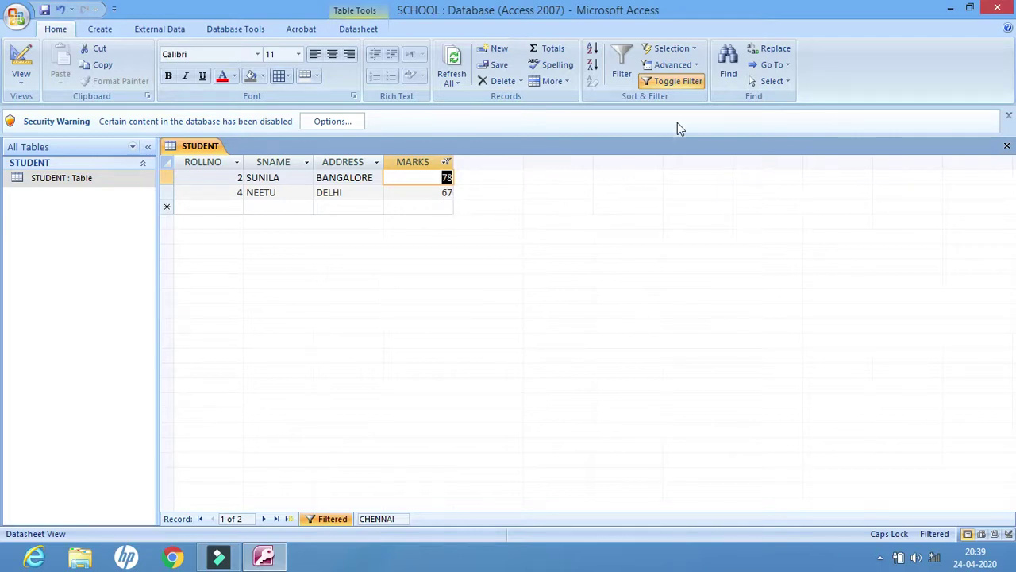
# Toggle off the 60–80 filter and add a Totals row beneath the records
pyautogui.click(679, 82)
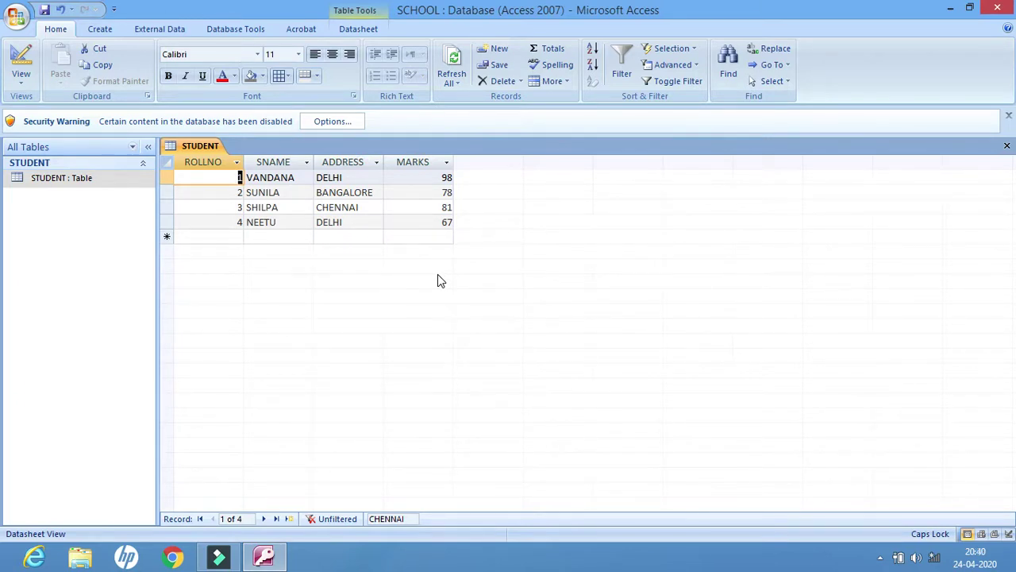
pyautogui.click(552, 51)
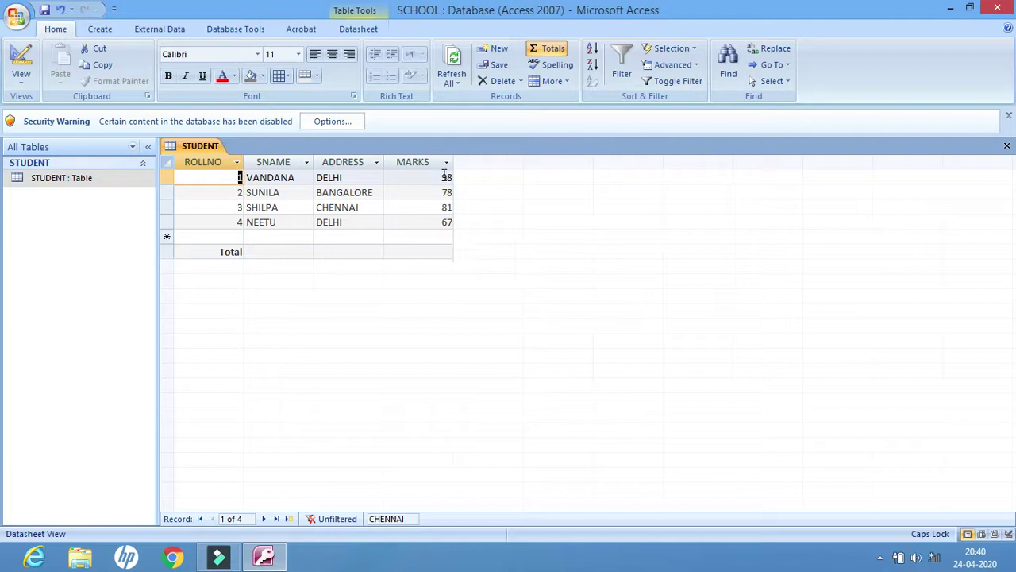
# Set the MARKS Total to Sum (324), then Average (81), finally Count (4)
pyautogui.click(417, 252)
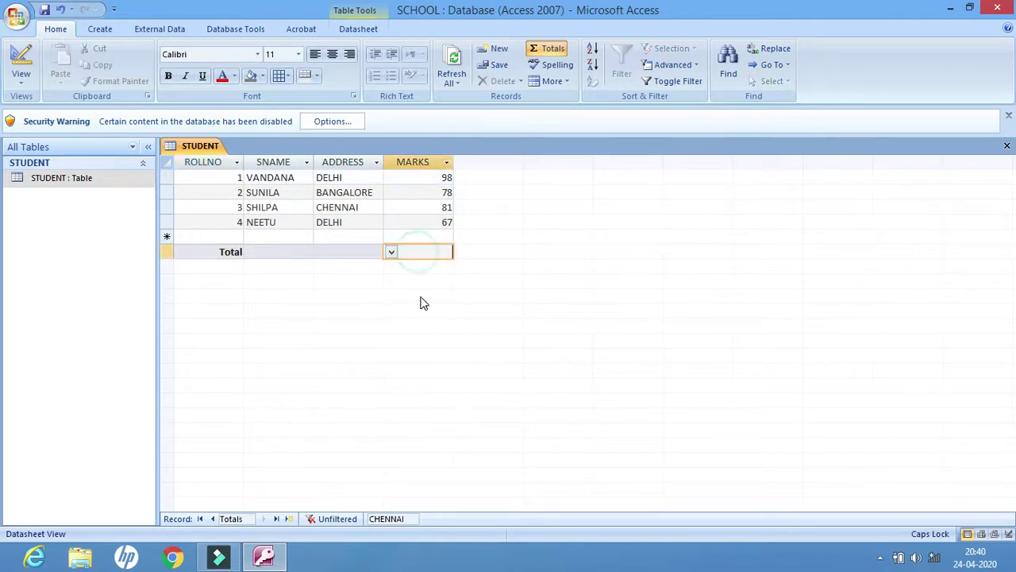
pyautogui.click(391, 253)
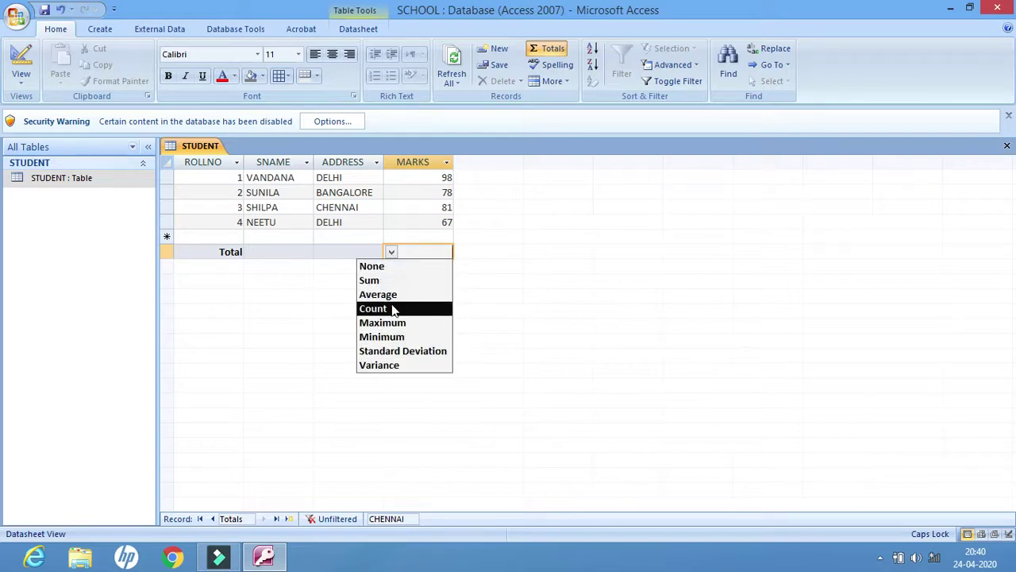
pyautogui.click(395, 282)
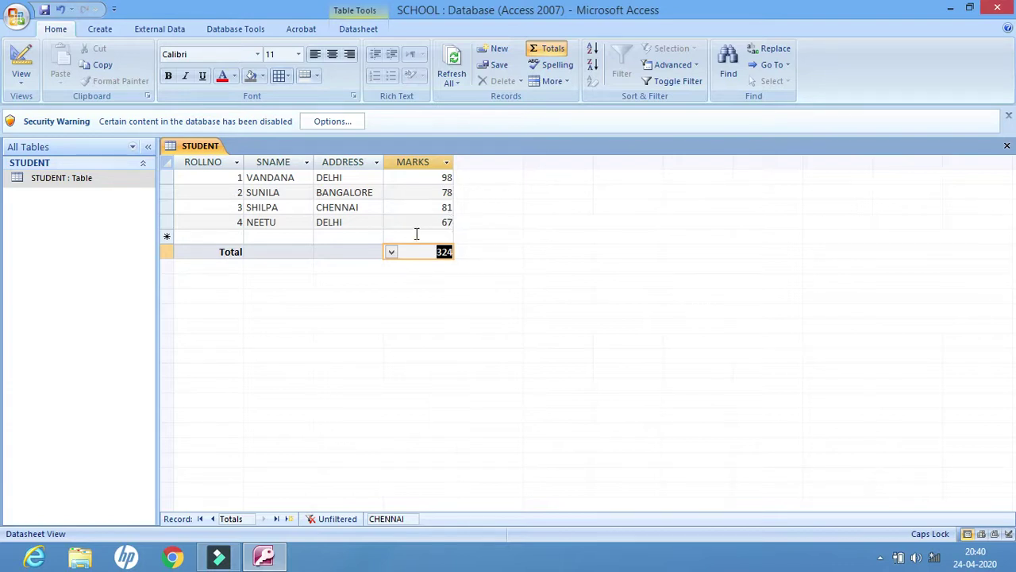
pyautogui.click(391, 252)
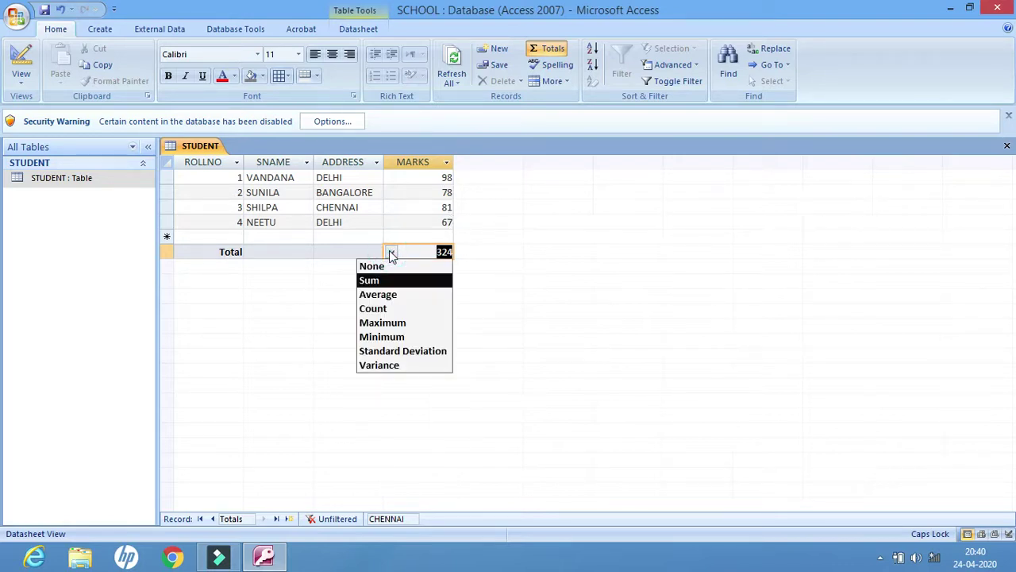
pyautogui.click(386, 297)
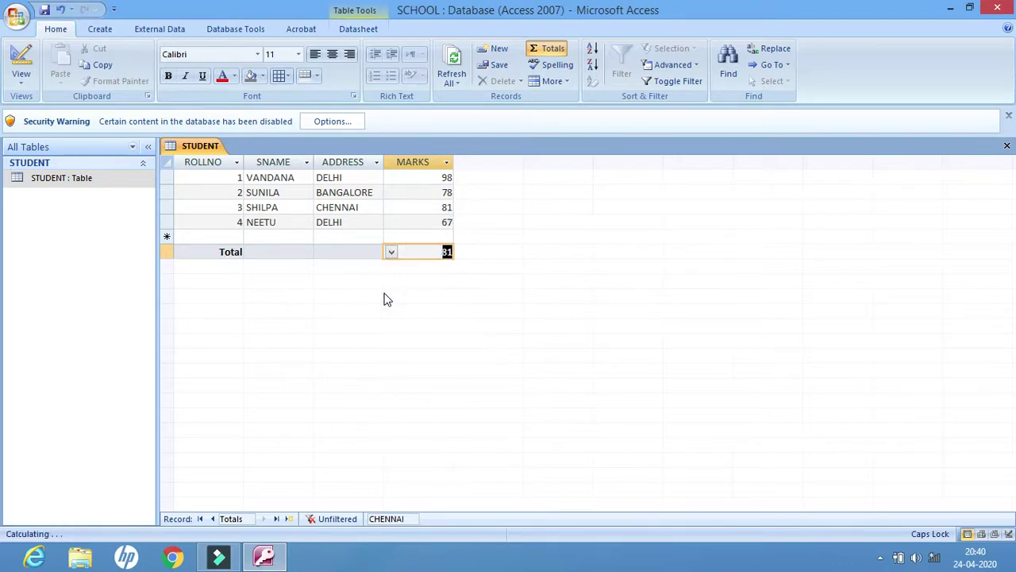
pyautogui.click(391, 252)
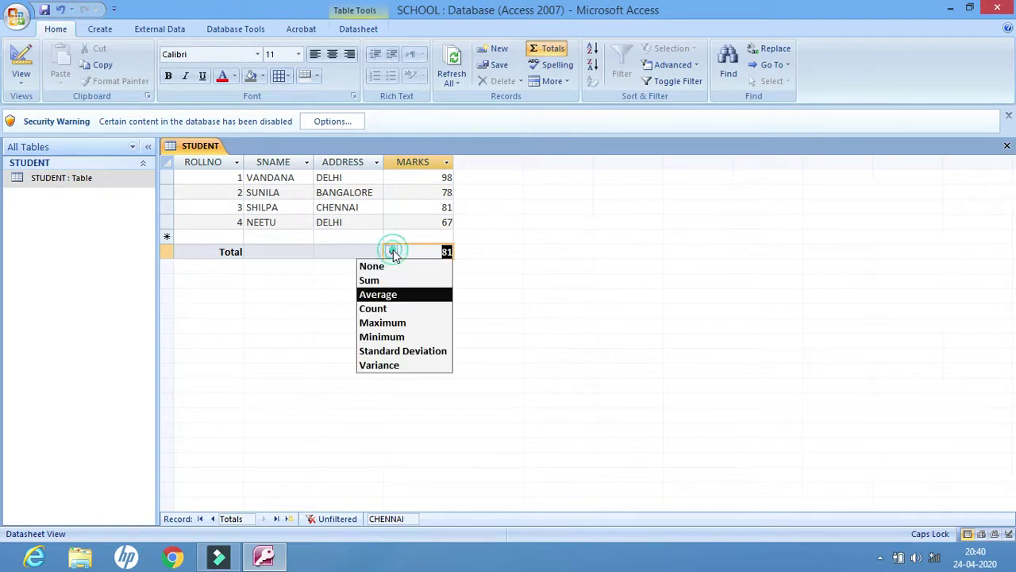
pyautogui.click(382, 308)
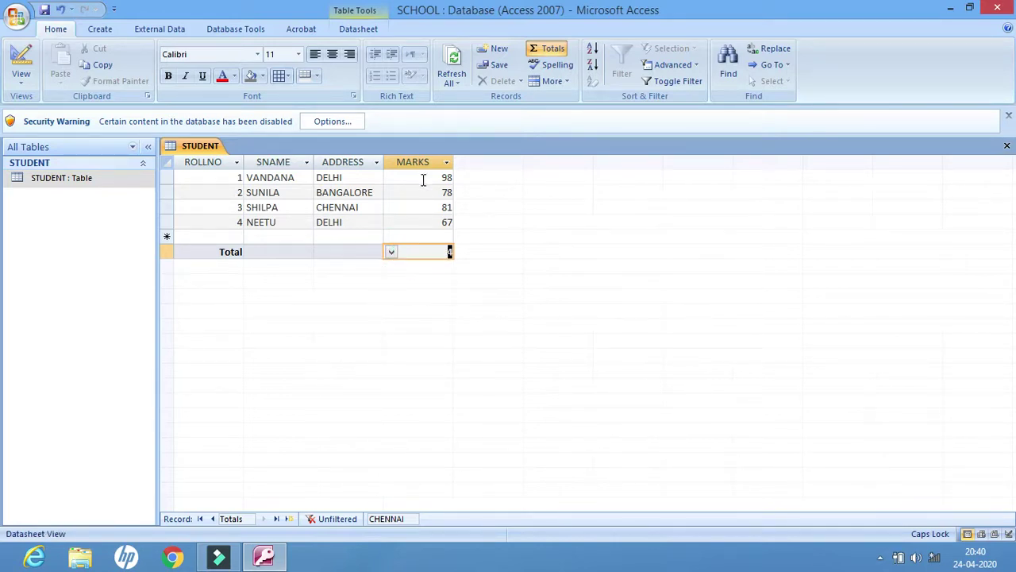